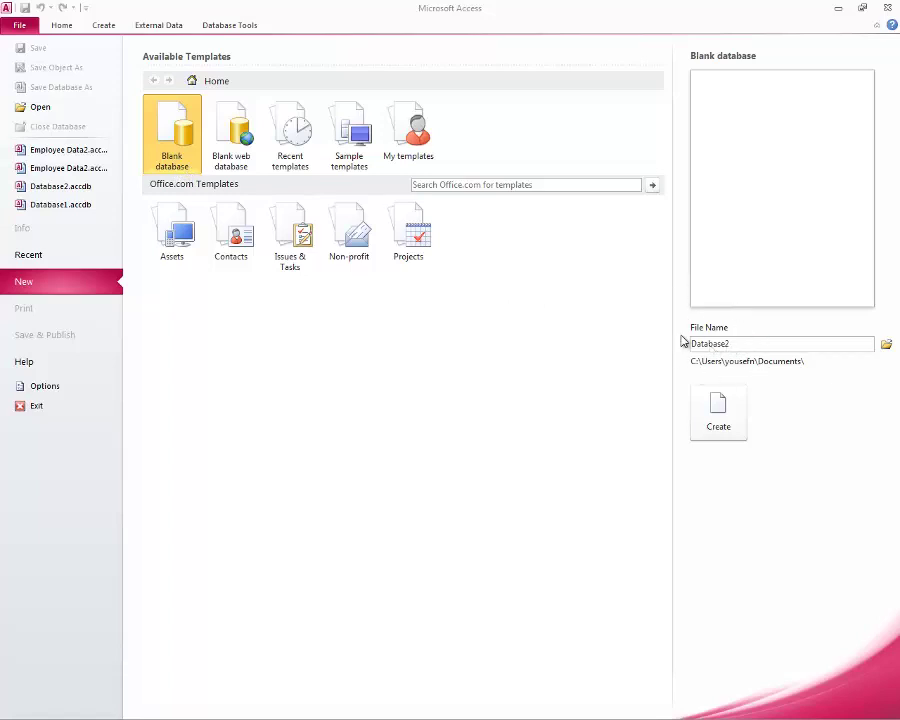
# Step: Name the new blank database 'Employee Database-3' and create it
pyautogui.doubleClick(739, 343)
pyautogui.hotkey('shift', 'Left')
pyautogui.hotkey('shift', 'Left')
pyautogui.hotkey('shift', 'Left')
pyautogui.hotkey('shift', 'Left')
pyautogui.hotkey('shift', 'Left')
pyautogui.hotkey('shift', 'Left')
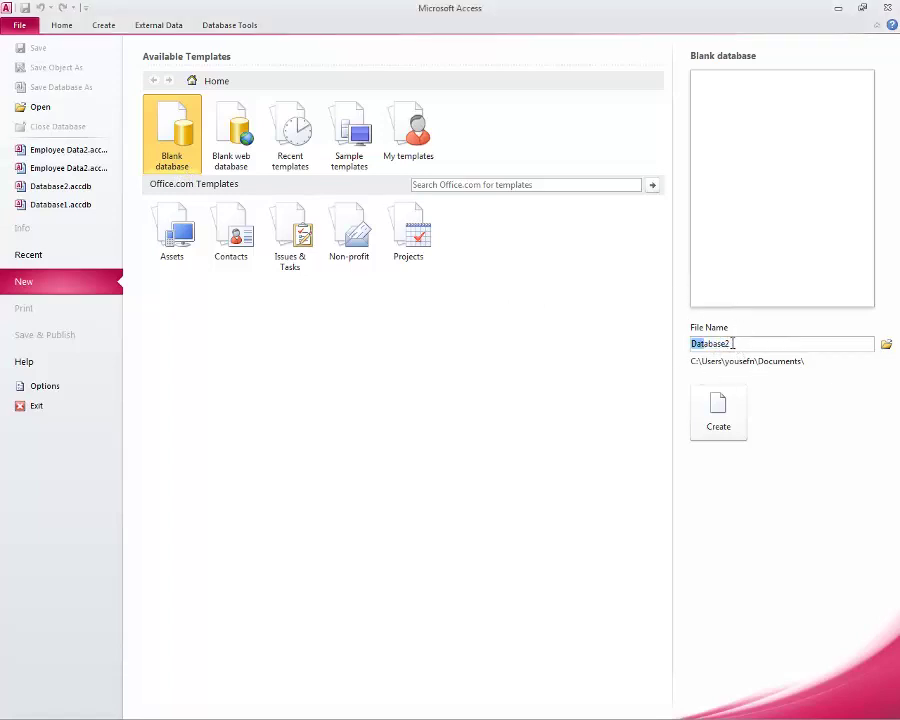
pyautogui.click(735, 343)
pyautogui.press('BackSpace')
pyautogui.write('-3')
pyautogui.click(694, 343)
pyautogui.write('Employee')
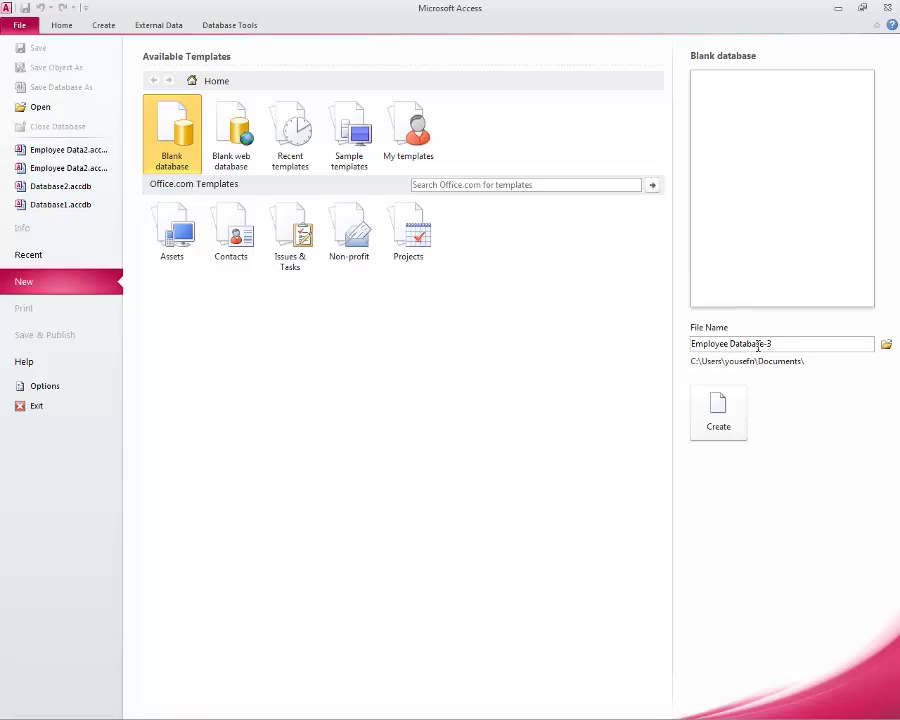
pyautogui.click(722, 427)
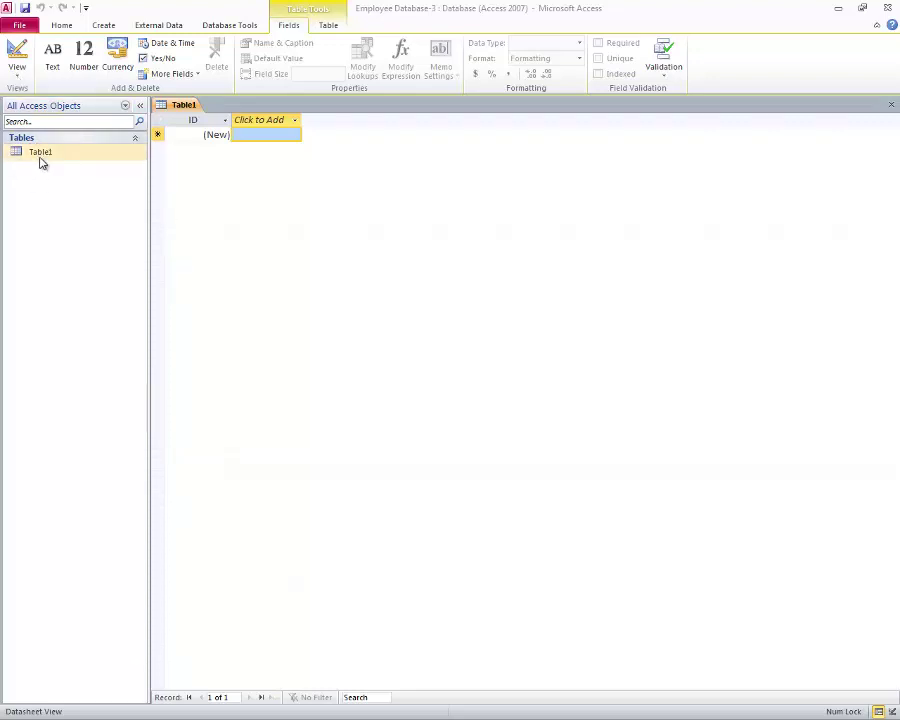
# Step: Switch Table1 to Design View, saving it under the name 'Employee'
pyautogui.click(18, 60)
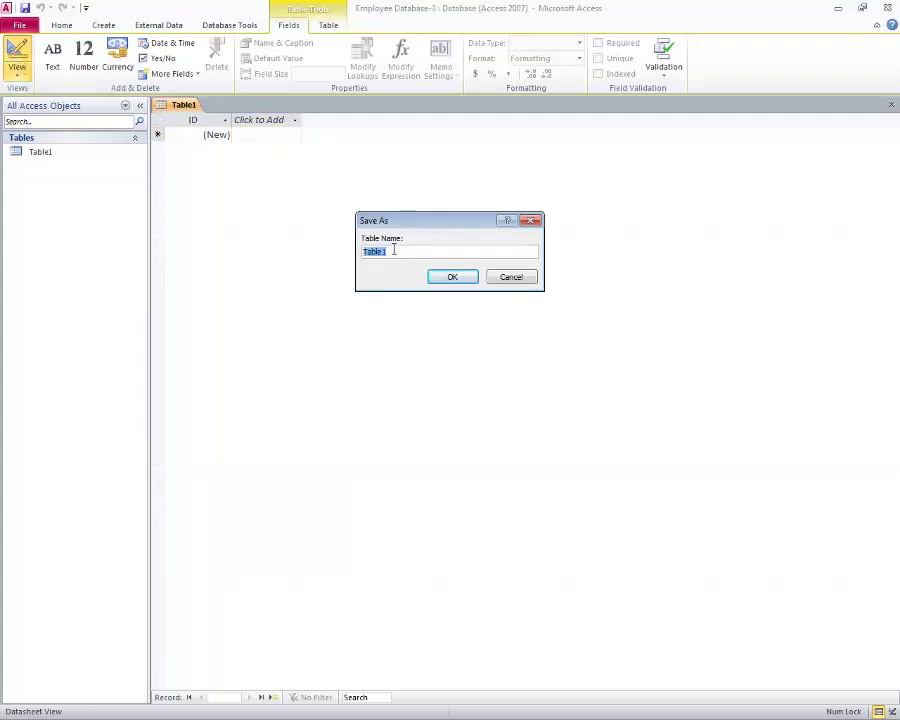
pyautogui.write('Employee')
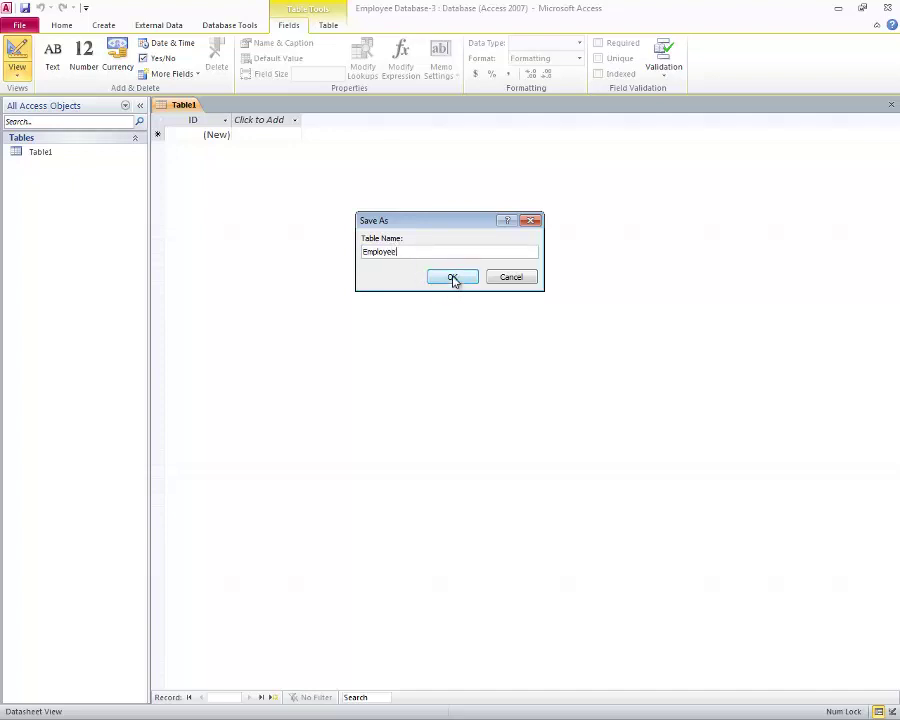
pyautogui.click(452, 278)
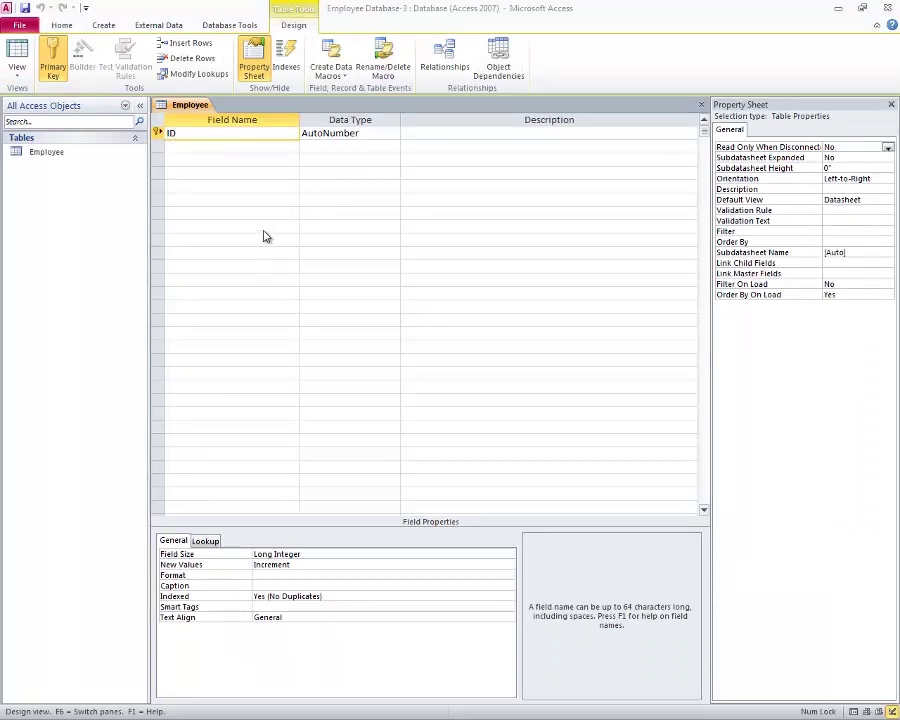
# Step: Rename the ID field to EmployeeID
pyautogui.click(186, 168)
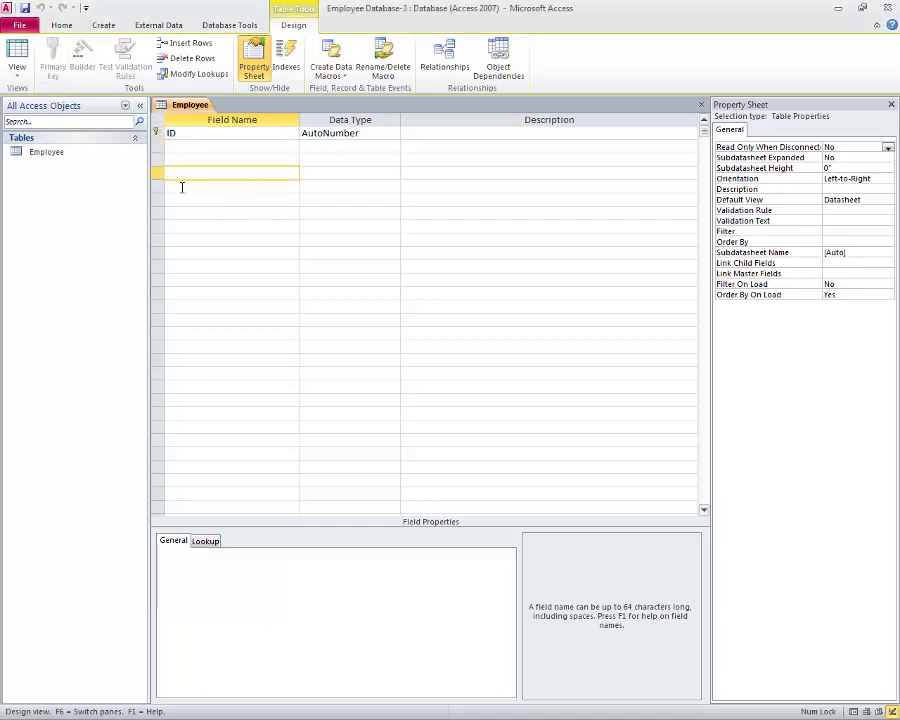
pyautogui.click(179, 187)
pyautogui.click(178, 148)
pyautogui.click(180, 170)
pyautogui.click(170, 134)
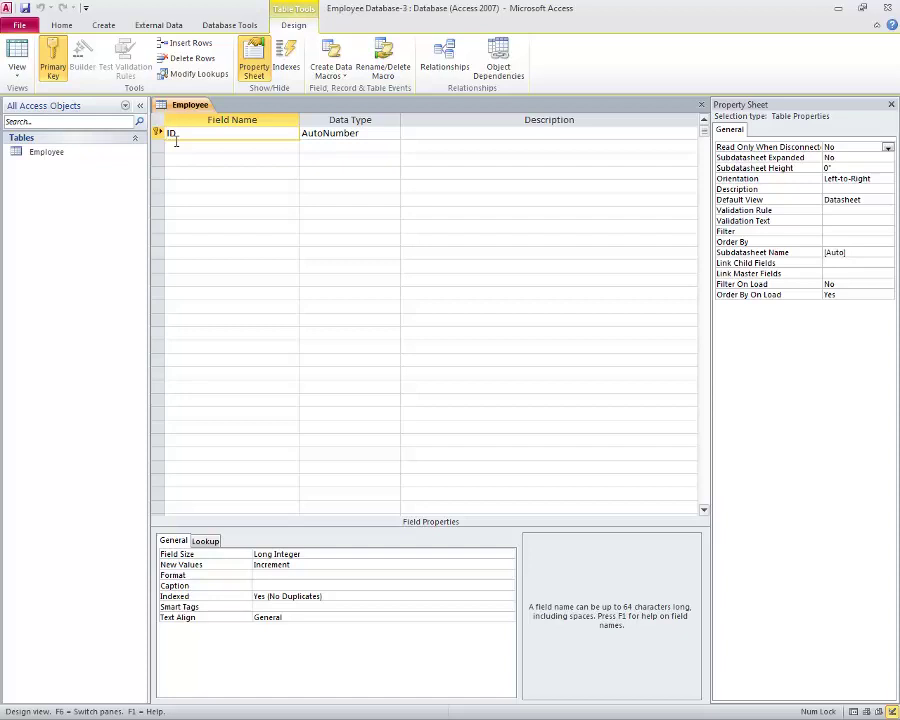
pyautogui.write('Employee')
# Step: Add First Name, Last Name and Email fields below EmployeeID
pyautogui.click(208, 145)
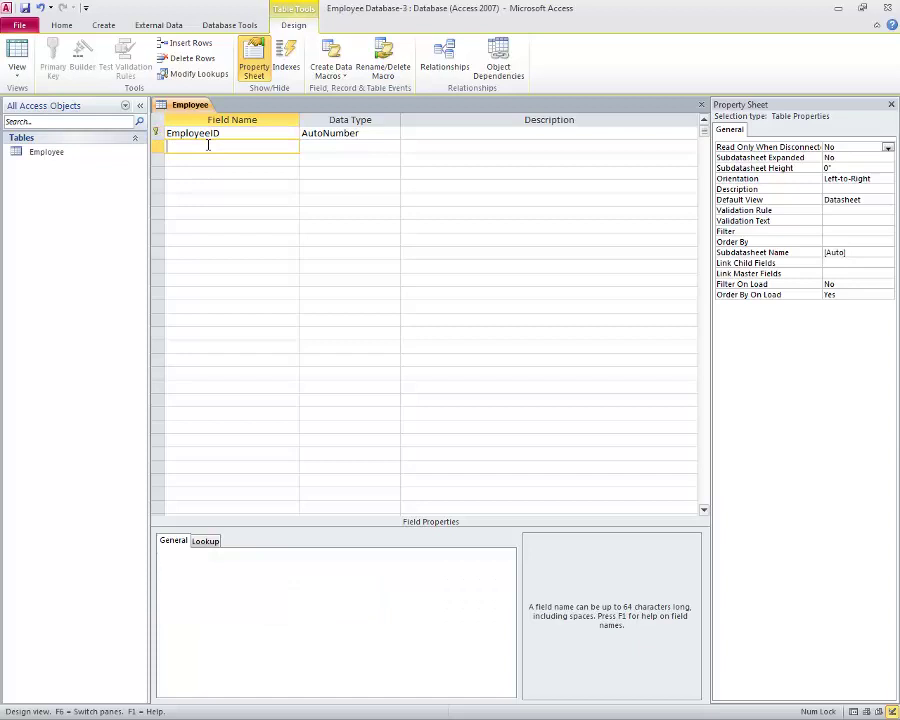
pyautogui.write('First  Name')
pyautogui.click(226, 162)
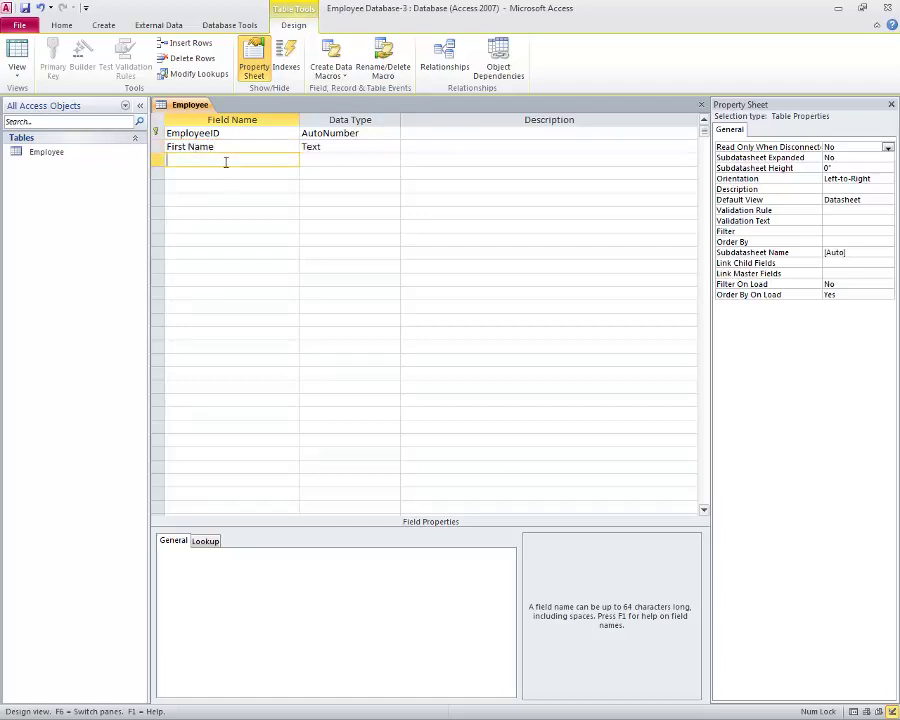
pyautogui.write('Last Name')
pyautogui.click(244, 174)
pyautogui.write('Em')
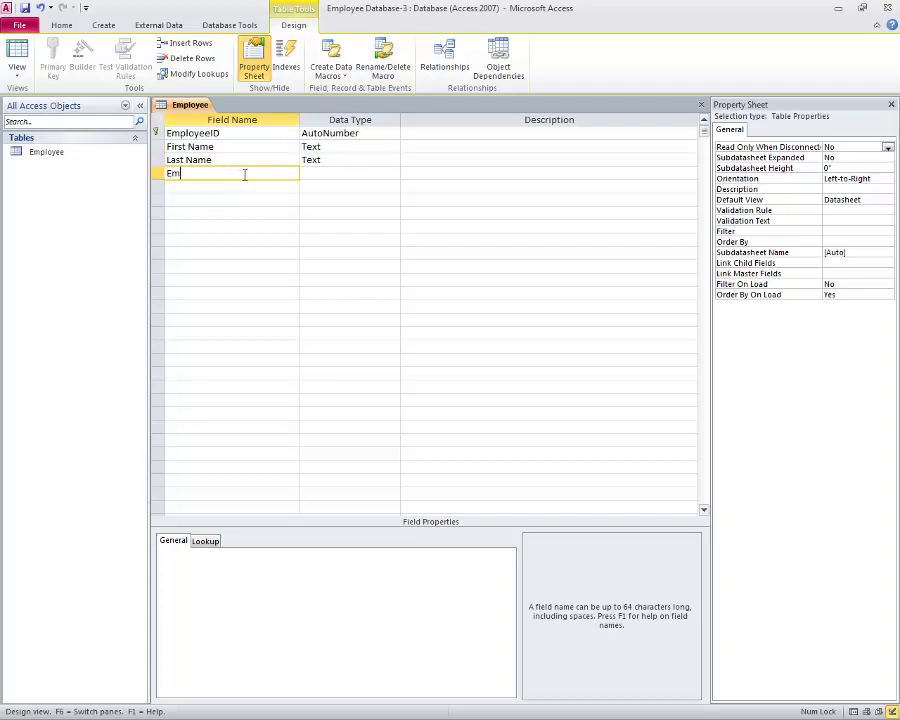
pyautogui.write('ail')
pyautogui.click(251, 186)
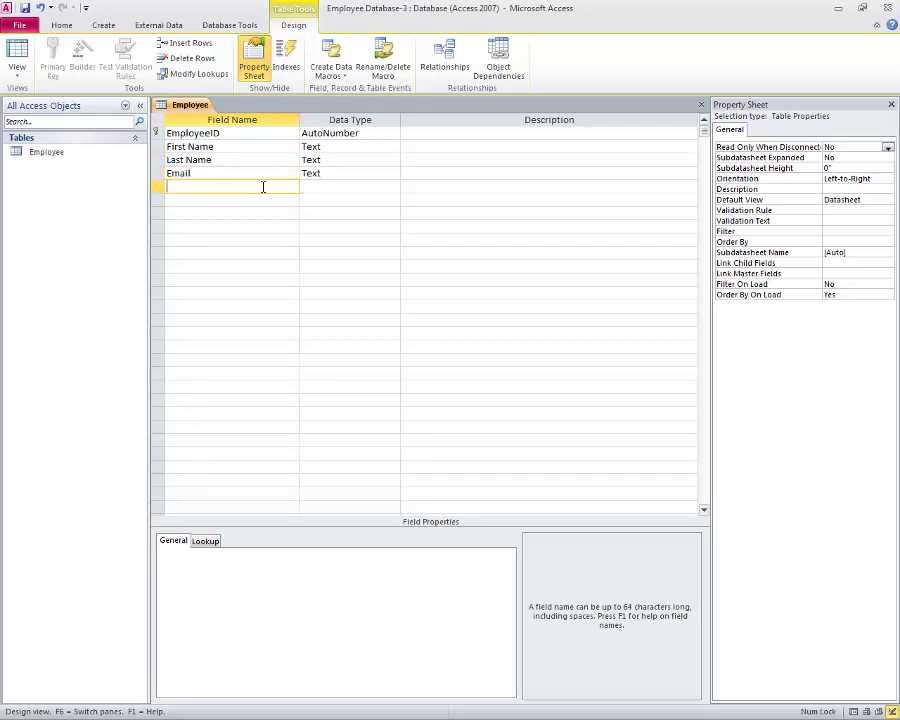
pyautogui.click(320, 146)
# Step: Keep First Name as Text and add Street Address and City fields
pyautogui.click(394, 147)
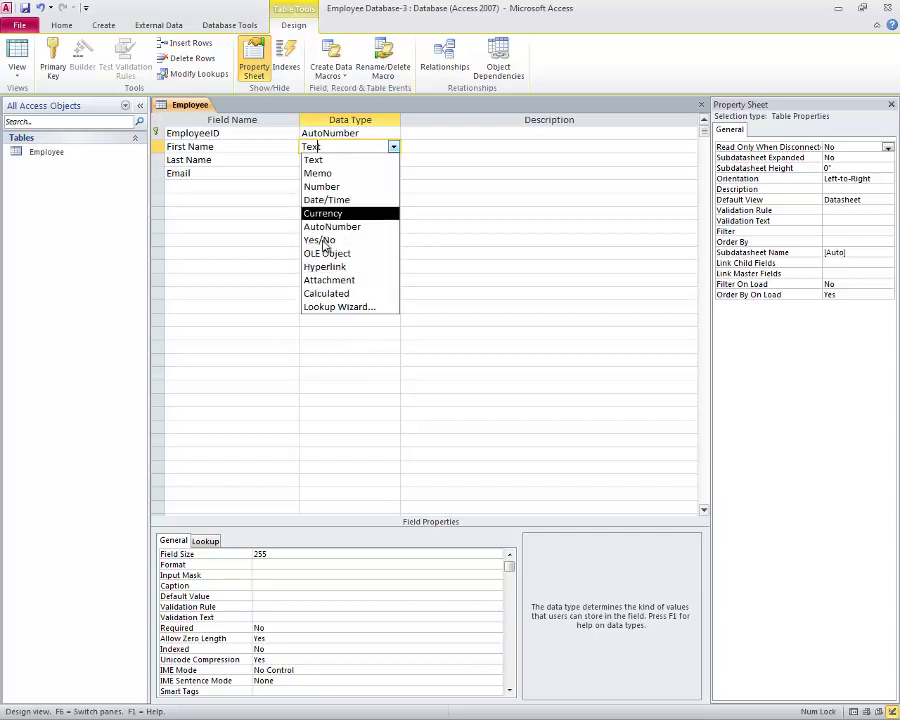
pyautogui.click(220, 191)
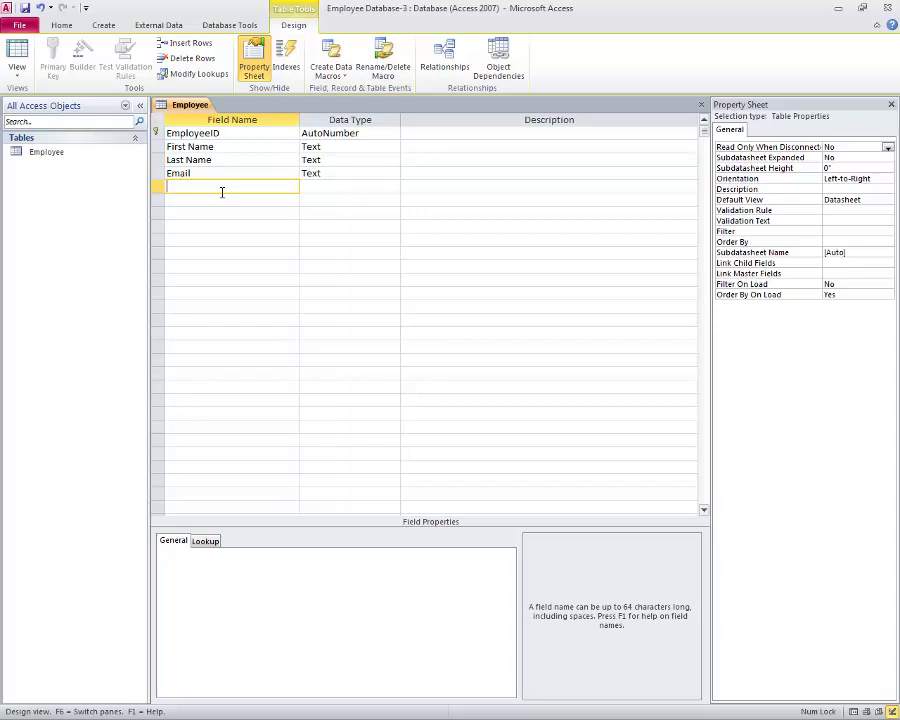
pyautogui.write('Street Address')
pyautogui.click(207, 198)
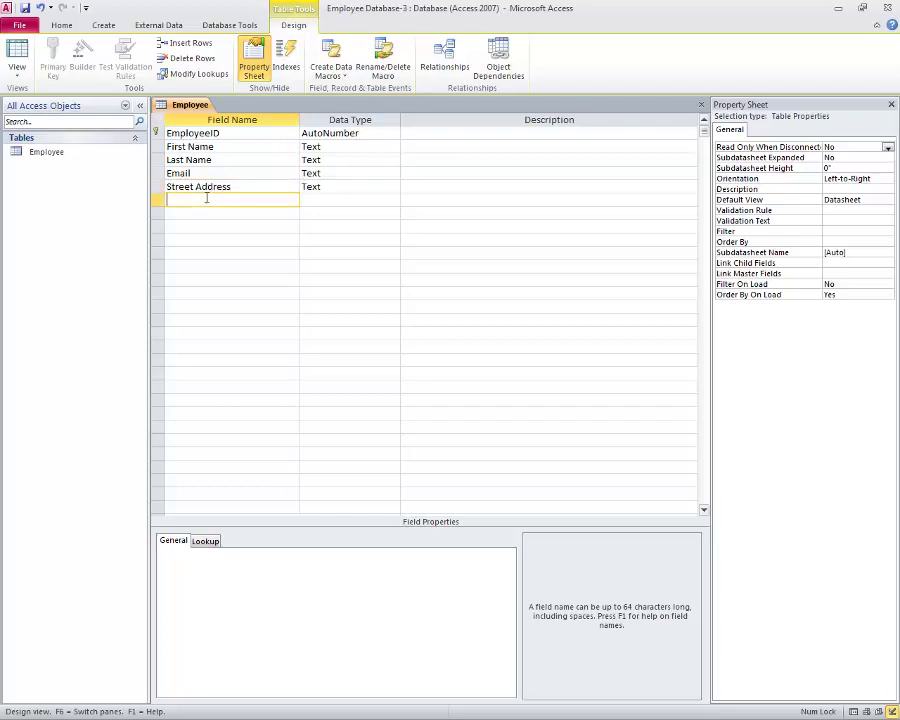
pyautogui.write('City')
# Step: Add State, Zip Code, Phone Number and DeaprtmentID fields
pyautogui.click(211, 213)
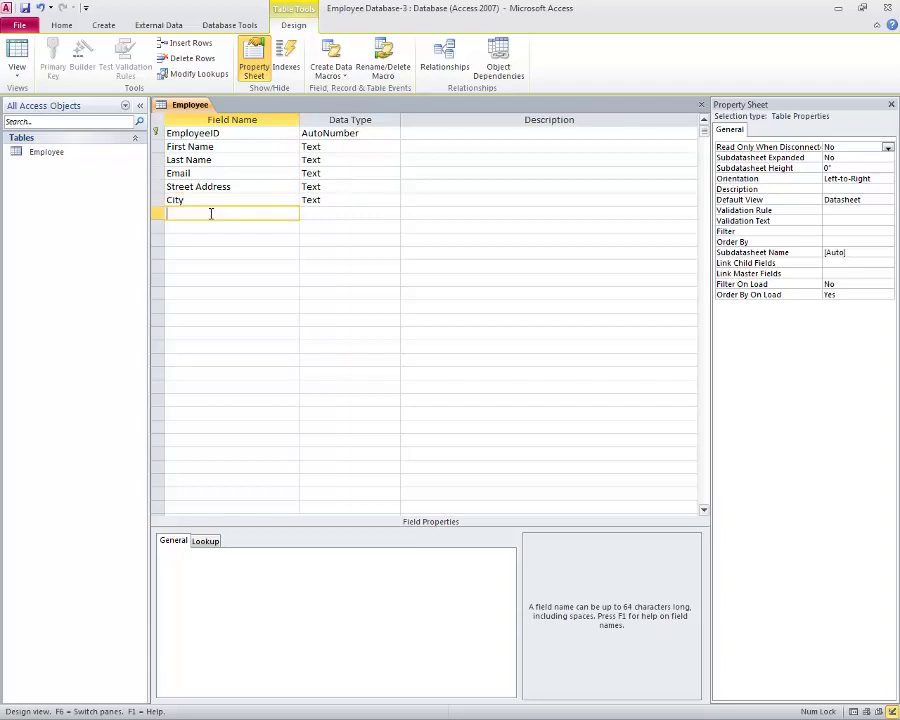
pyautogui.write('State')
pyautogui.click(207, 229)
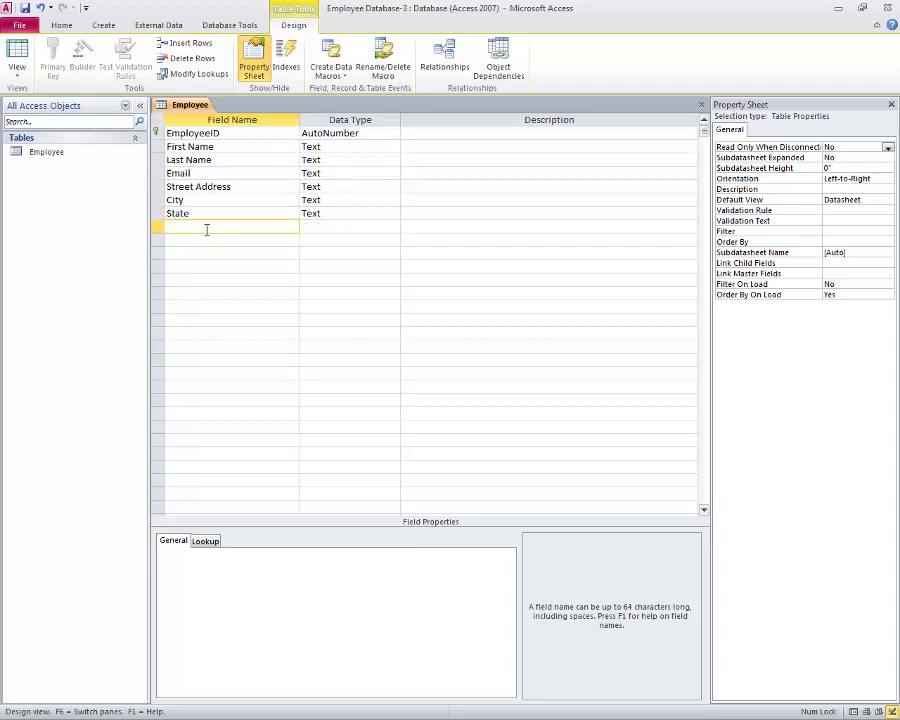
pyautogui.write('Zip Code')
pyautogui.click(201, 242)
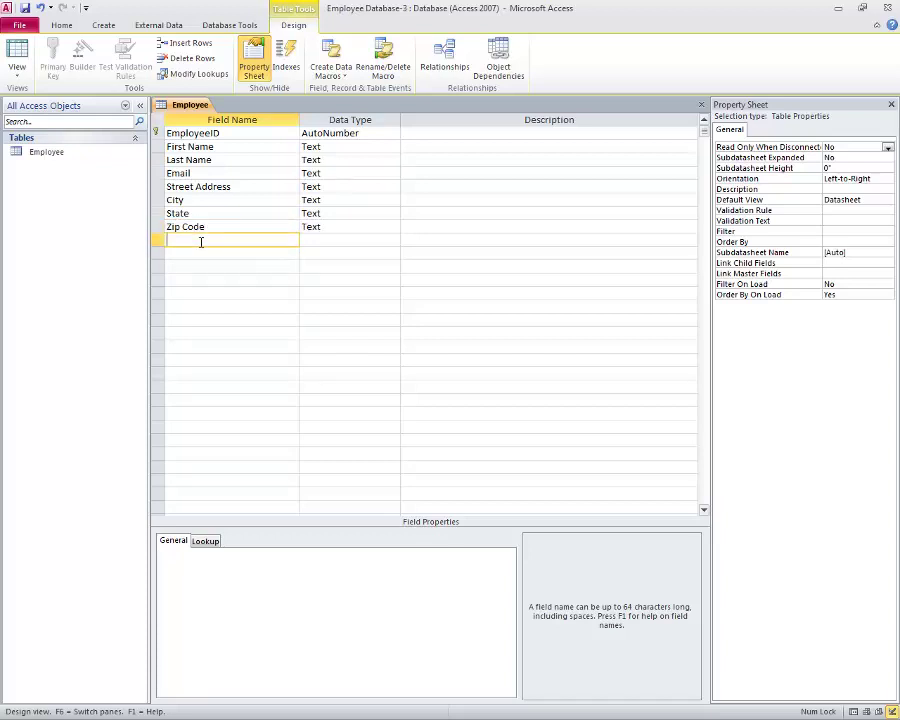
pyautogui.write('Phone Number')
pyautogui.click(221, 251)
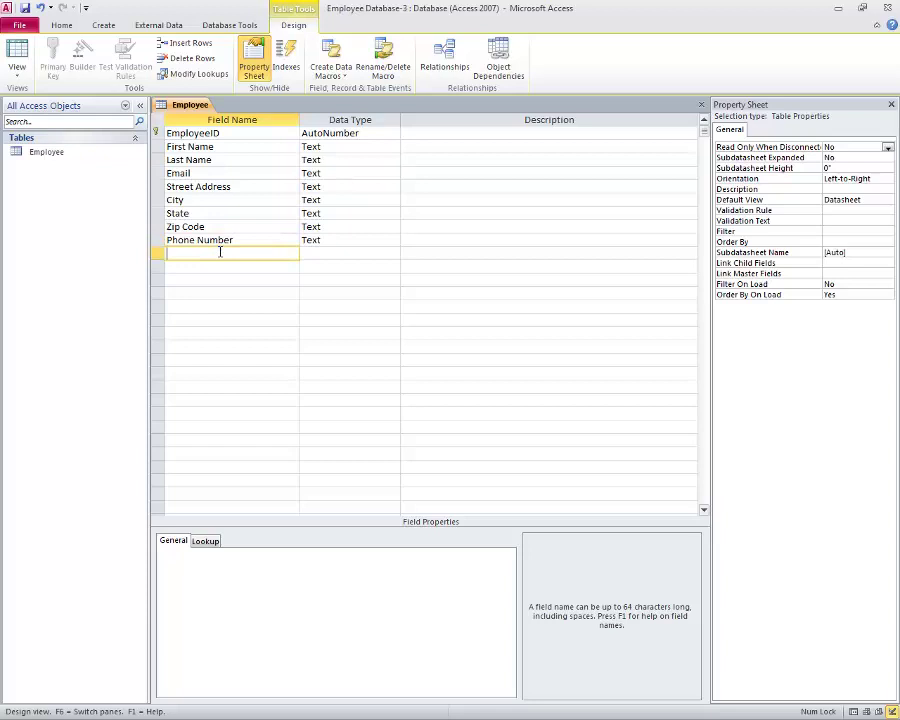
pyautogui.write('DeaprtmentID')
# Step: Set the DeaprtmentID field's data type to Number
pyautogui.click(347, 253)
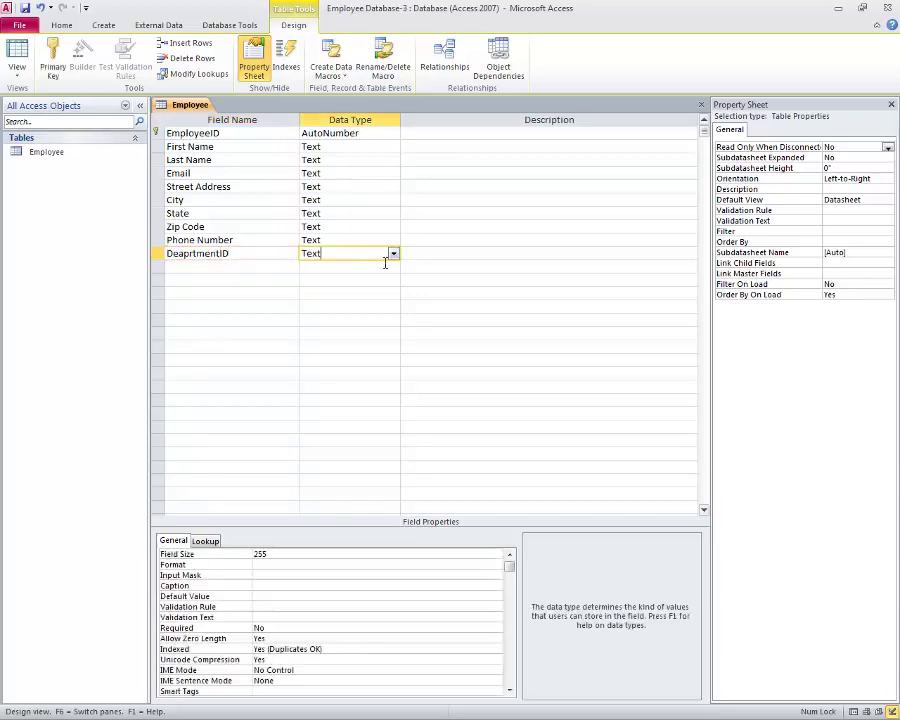
pyautogui.click(394, 256)
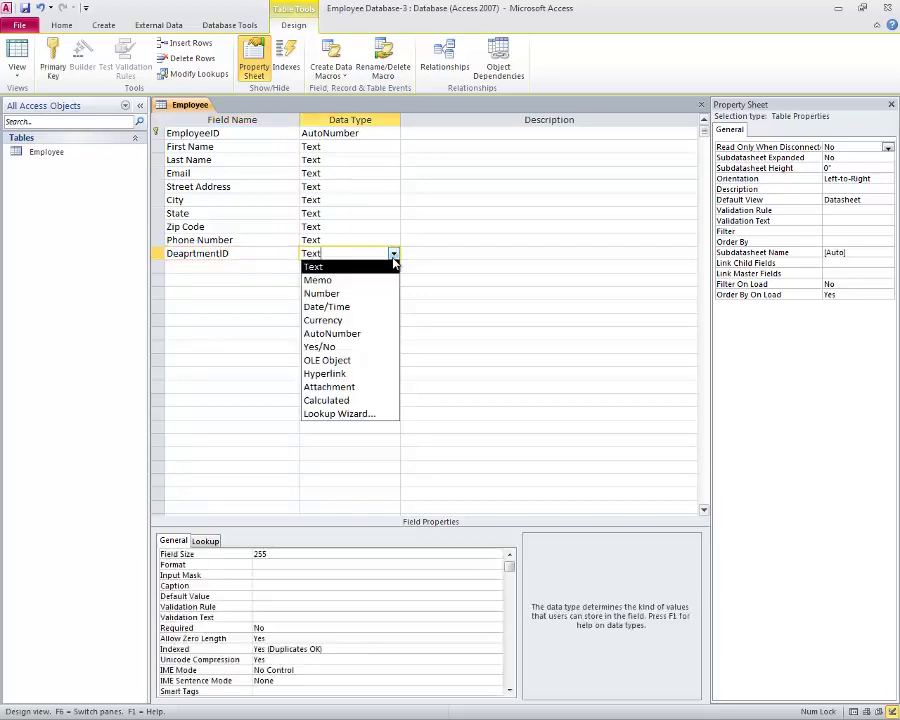
pyautogui.click(347, 294)
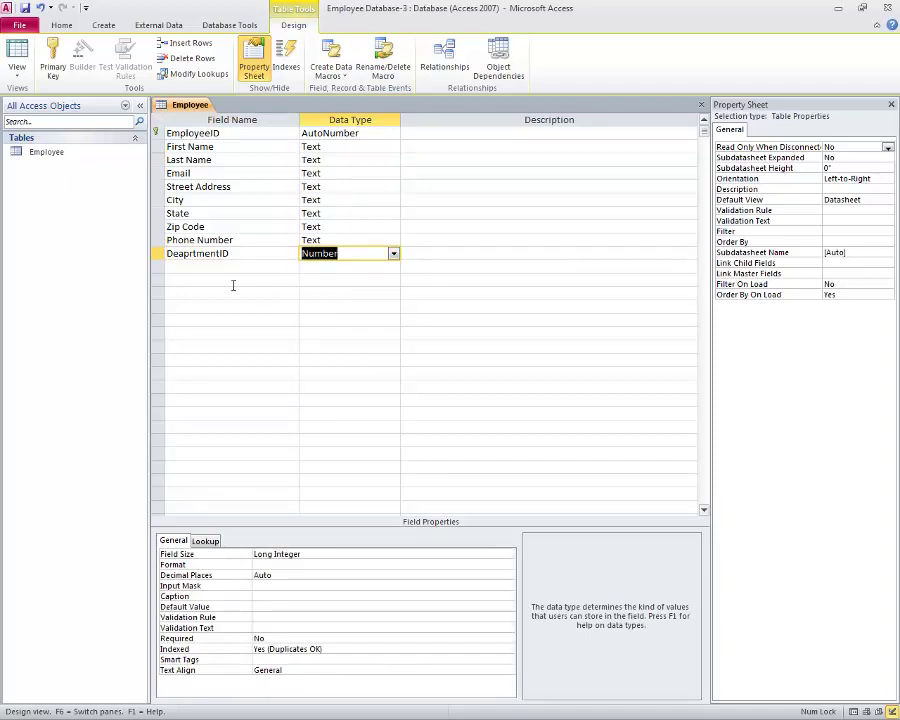
# Step: Launch the Input Mask Wizard for the Phone Number field
pyautogui.click(334, 239)
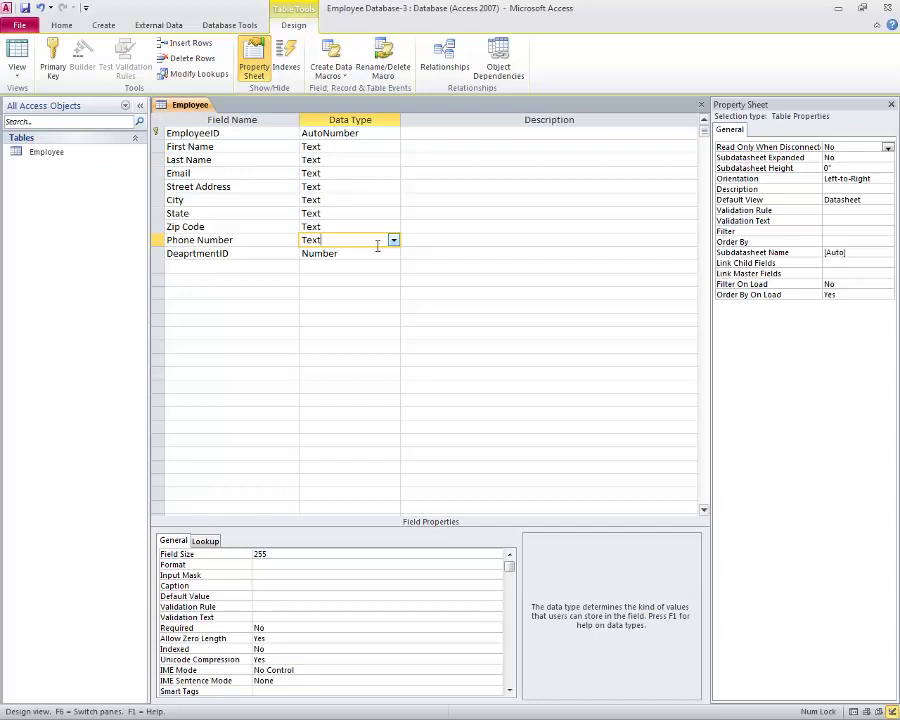
pyautogui.click(285, 575)
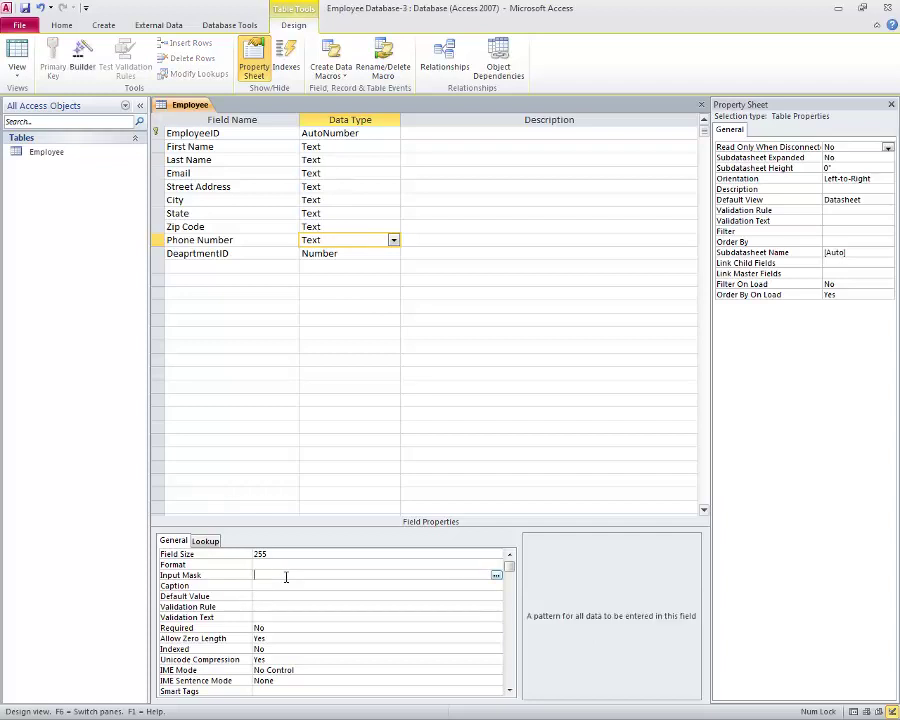
pyautogui.click(496, 575)
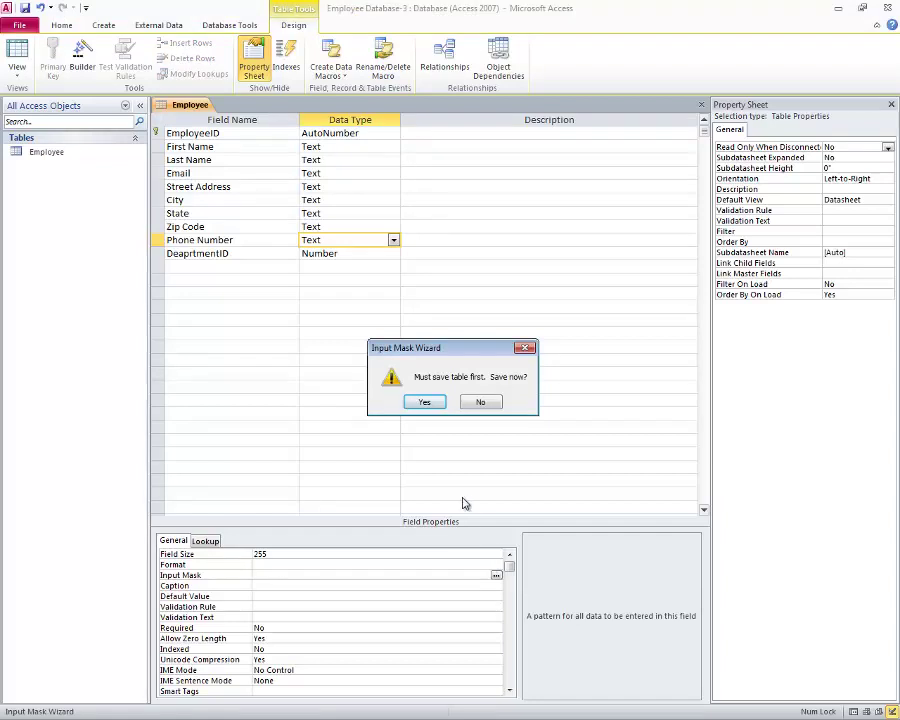
pyautogui.click(424, 402)
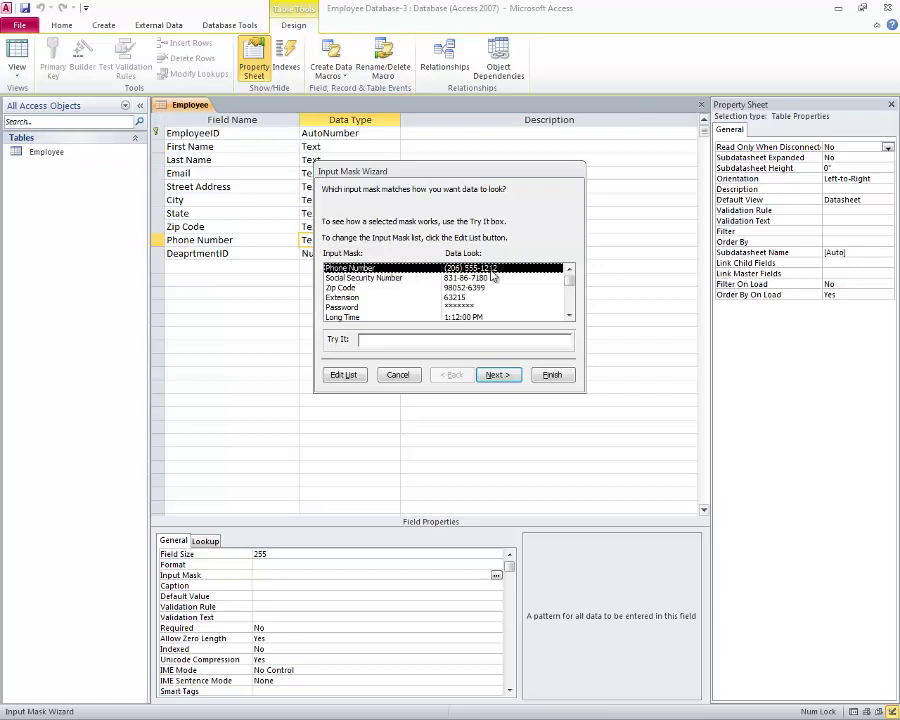
pyautogui.click(497, 375)
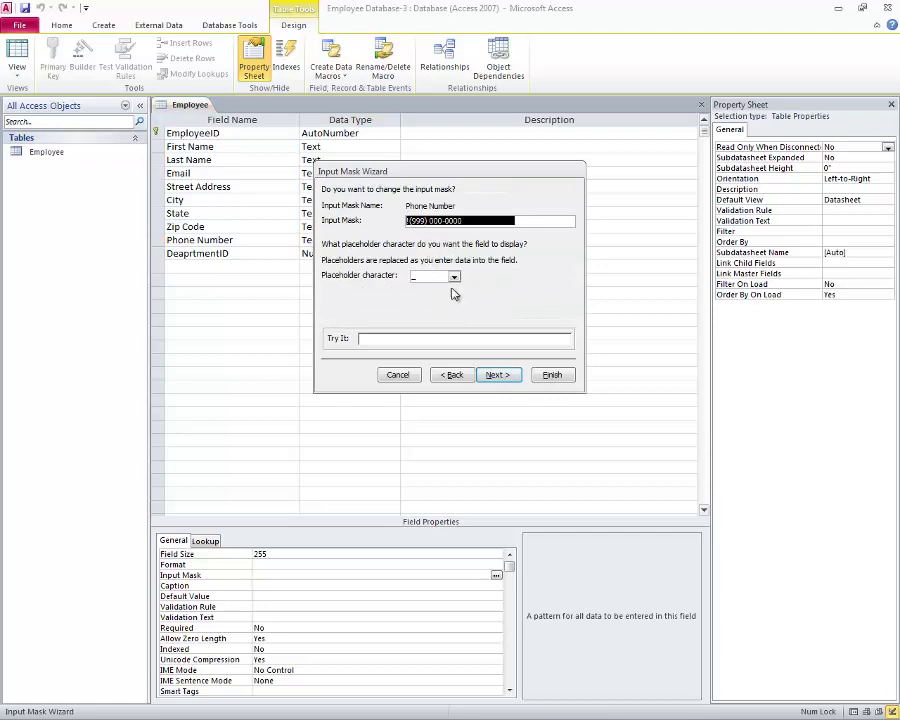
pyautogui.click(551, 375)
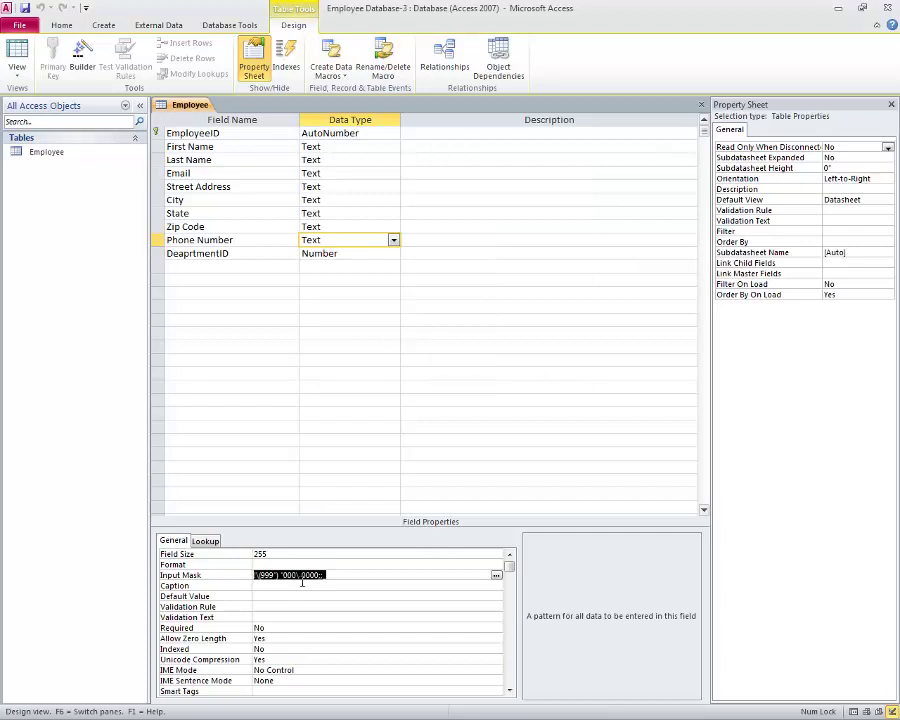
pyautogui.click(316, 228)
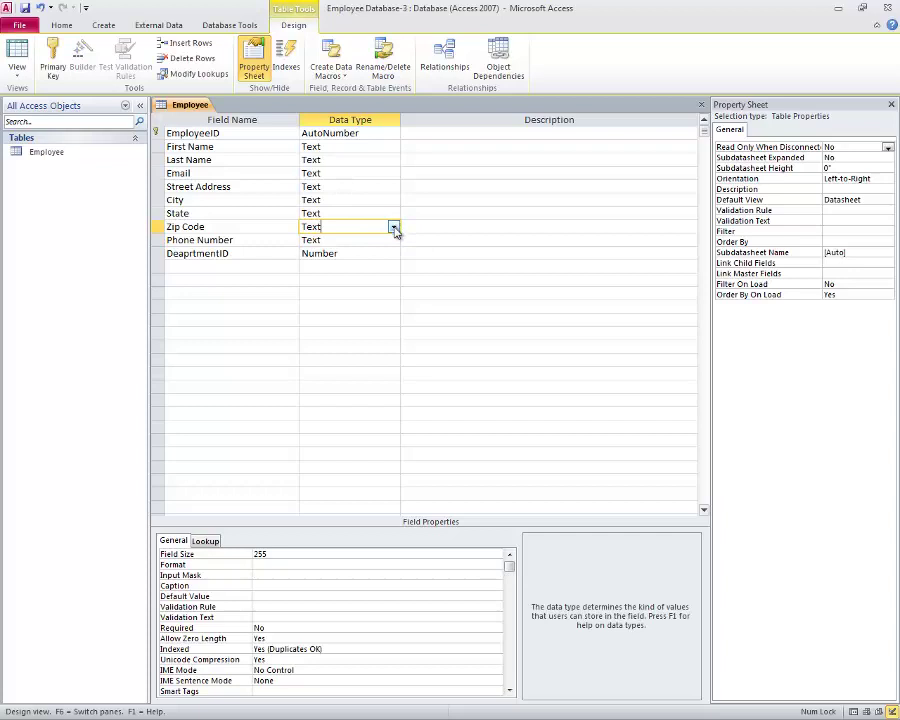
# Step: Start the Input Mask Wizard for Zip Code, saving the table, and pick the Zip Code mask
pyautogui.click(324, 577)
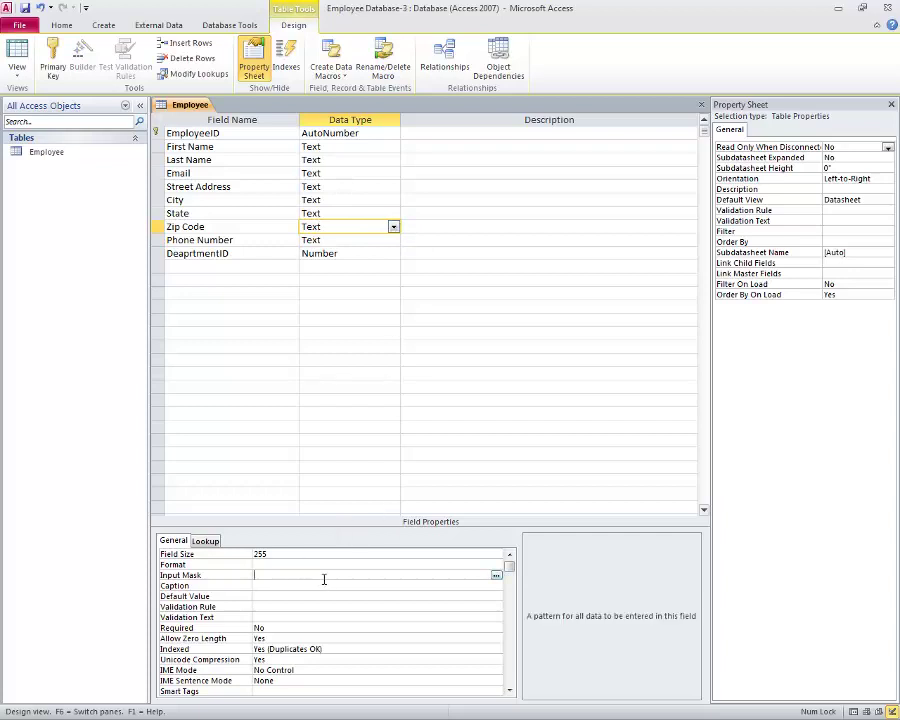
pyautogui.click(496, 576)
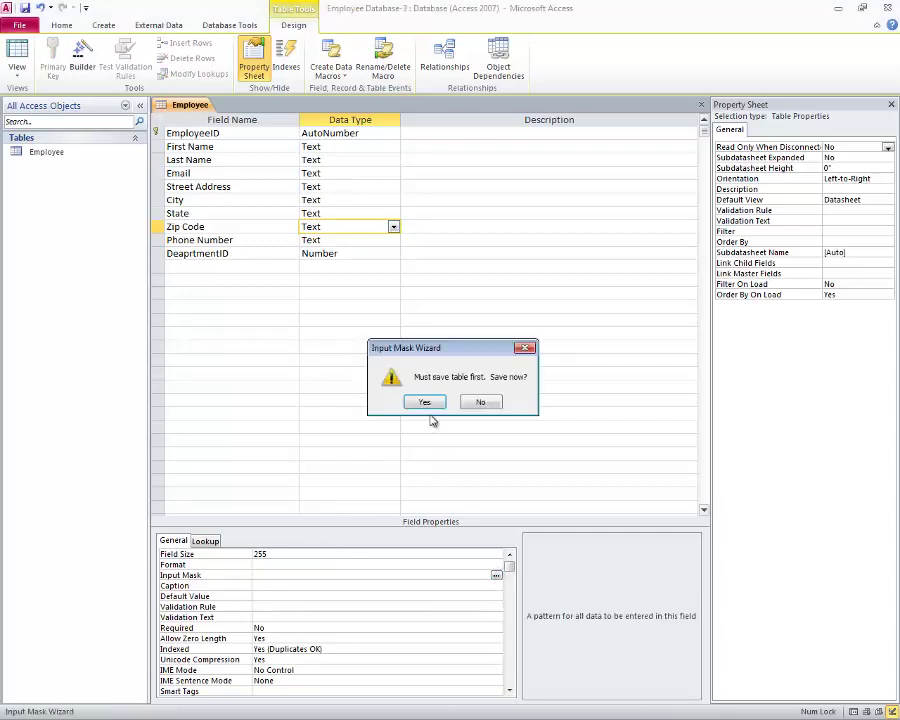
pyautogui.click(425, 401)
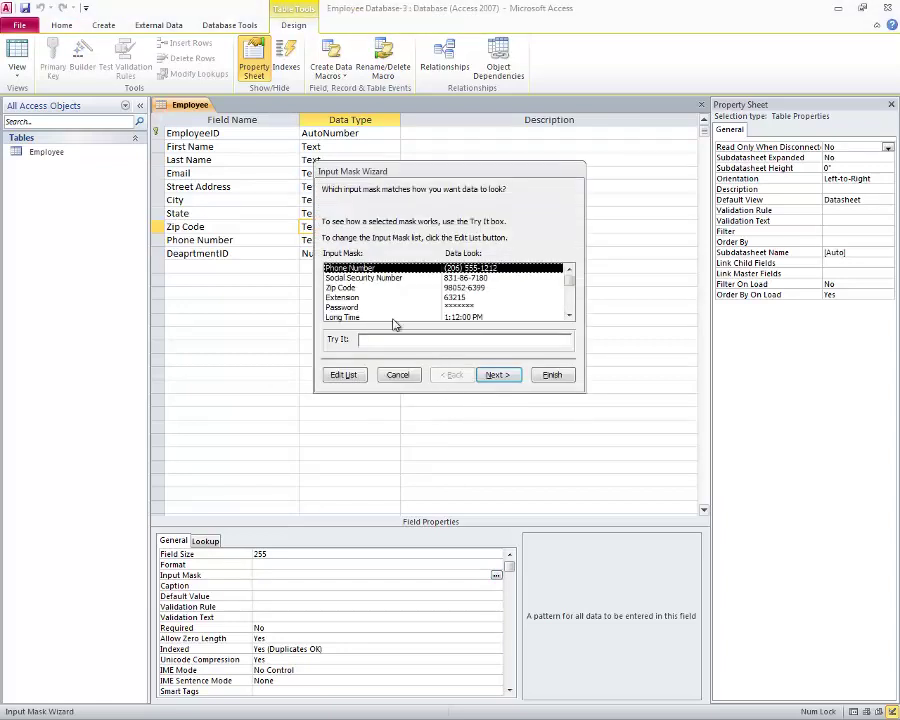
pyautogui.click(338, 288)
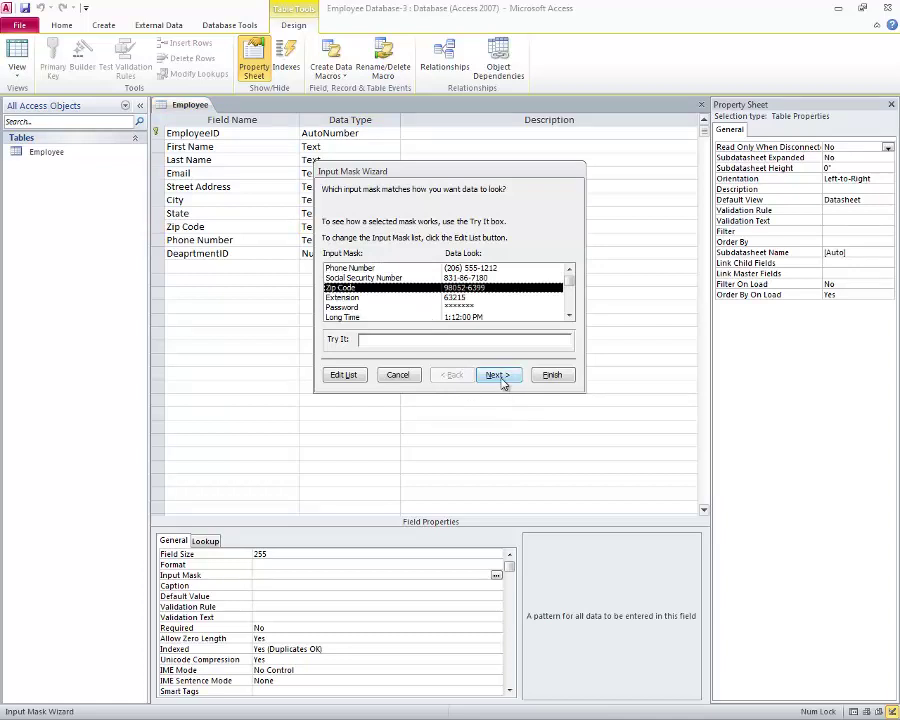
pyautogui.click(569, 317)
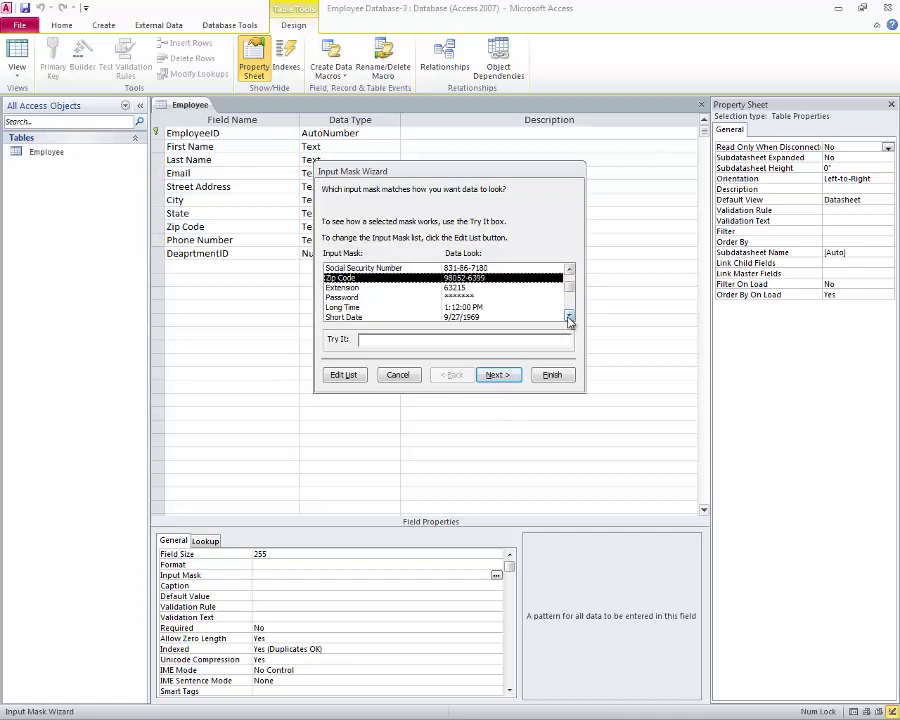
pyautogui.click(498, 376)
# Step: Trim the Zip Code mask to five digits, 00000, and finish
pyautogui.click(457, 222)
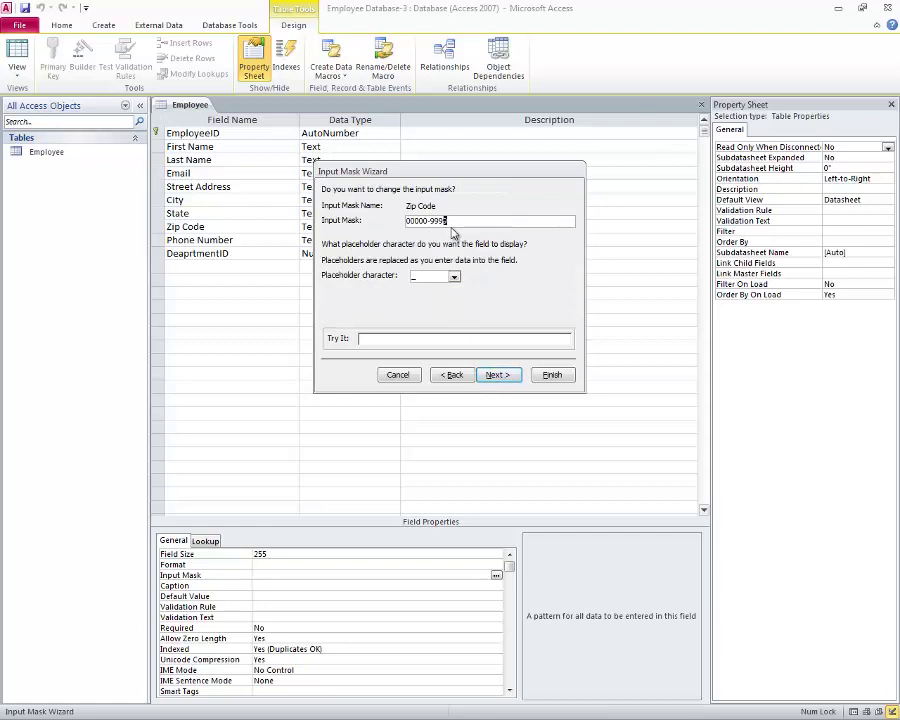
pyautogui.press('Left')
pyautogui.press('Left')
pyautogui.press('BackSpace')
pyautogui.press('Delete')
pyautogui.press('Delete')
pyautogui.press('BackSpace')
pyautogui.press('BackSpace')
pyautogui.click(550, 377)
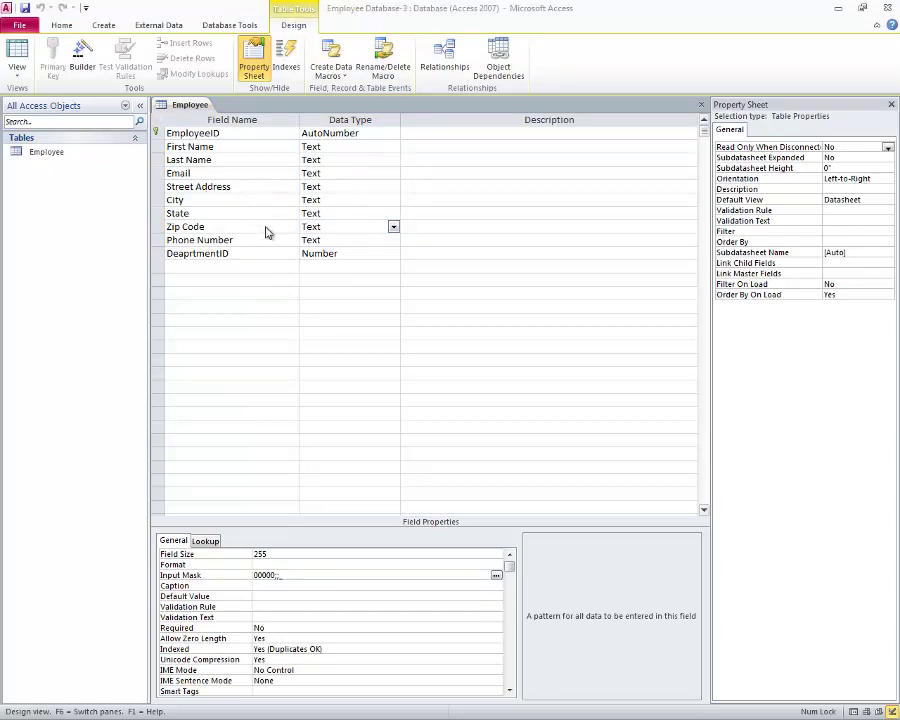
# Step: Save the Employee table design and switch it to Datasheet View
pyautogui.click(25, 10)
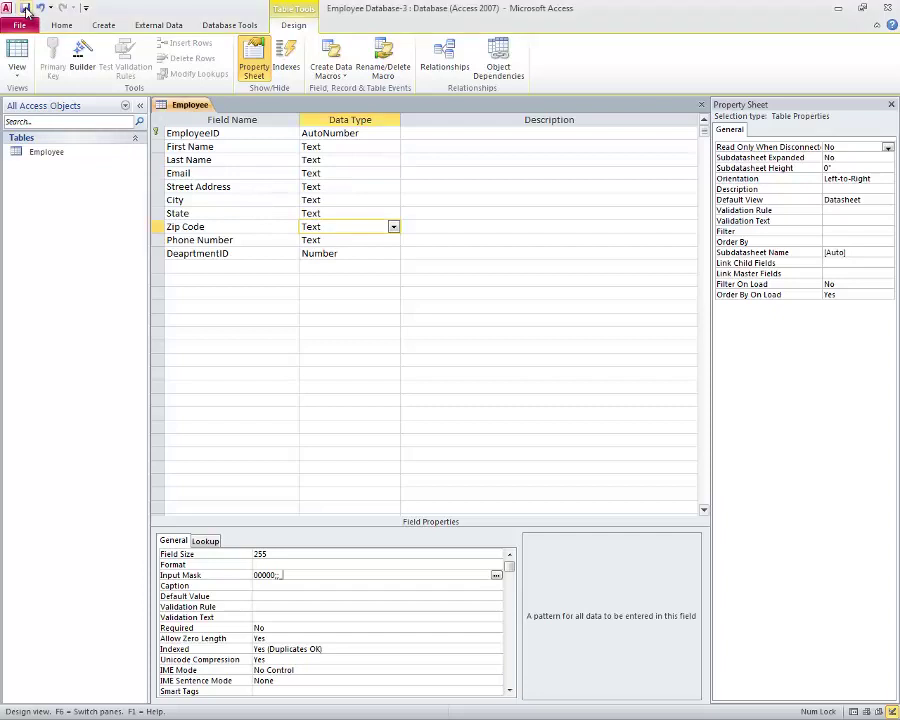
pyautogui.click(18, 58)
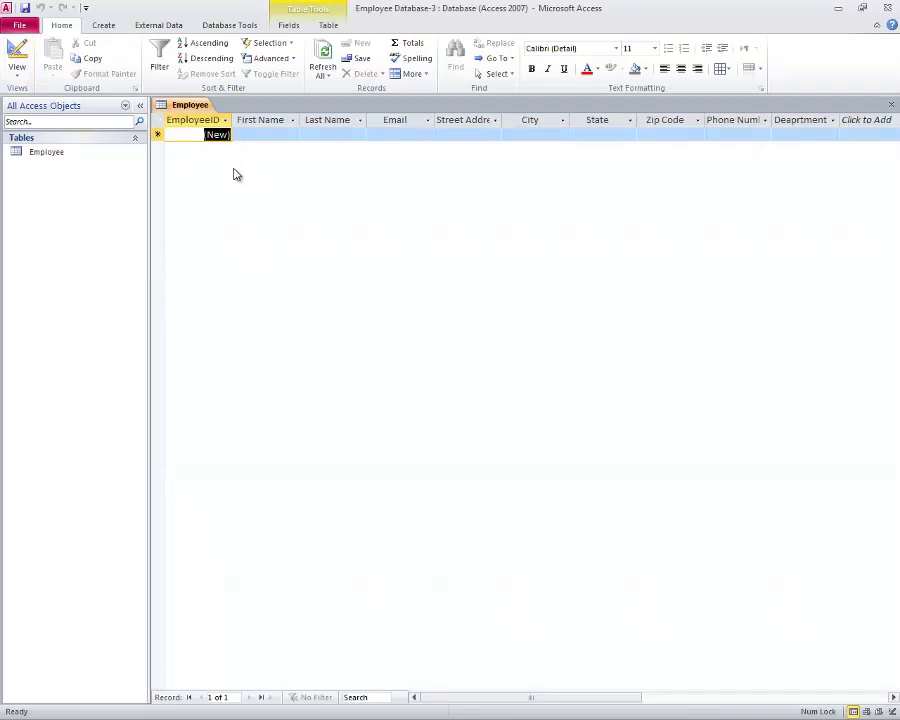
# Step: Enter the employee's first name, last name and e-mail address in the new record
pyautogui.click(263, 135)
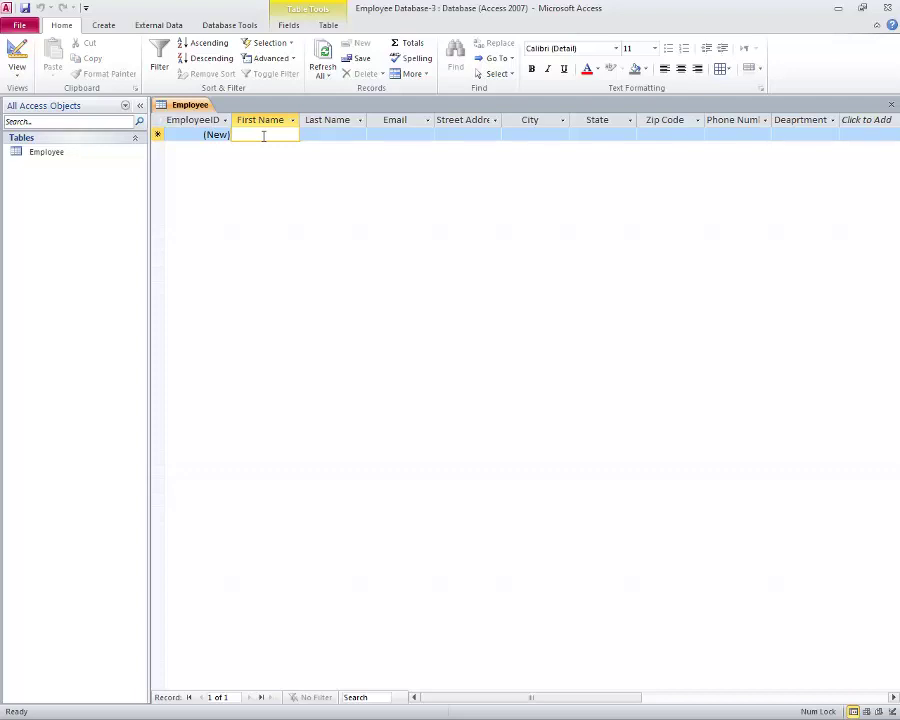
pyautogui.write('John')
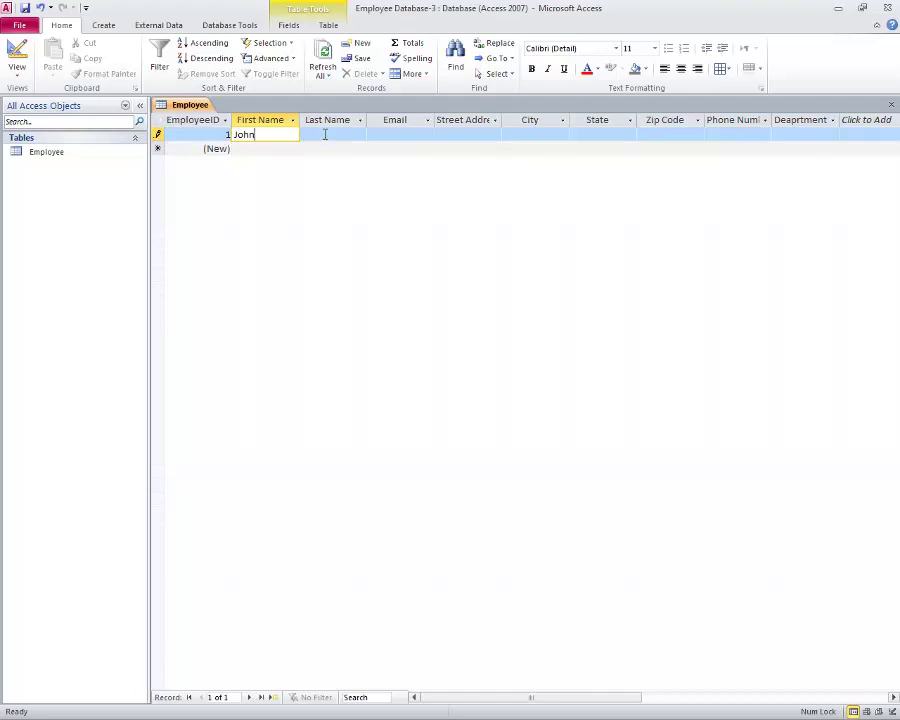
pyautogui.click(318, 134)
pyautogui.write('Smit')
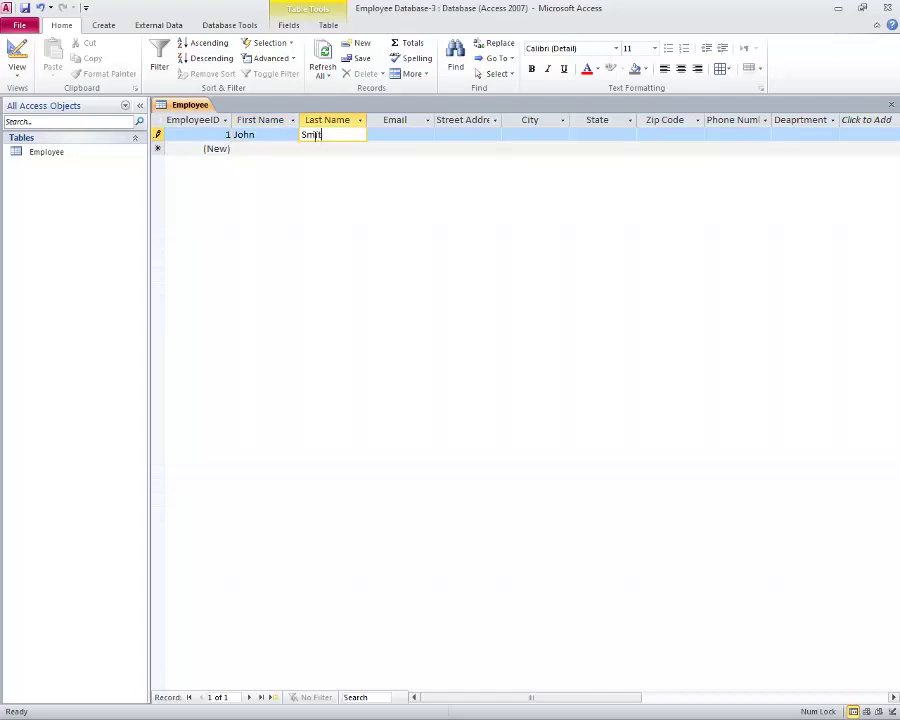
pyautogui.write('h')
pyautogui.click(377, 133)
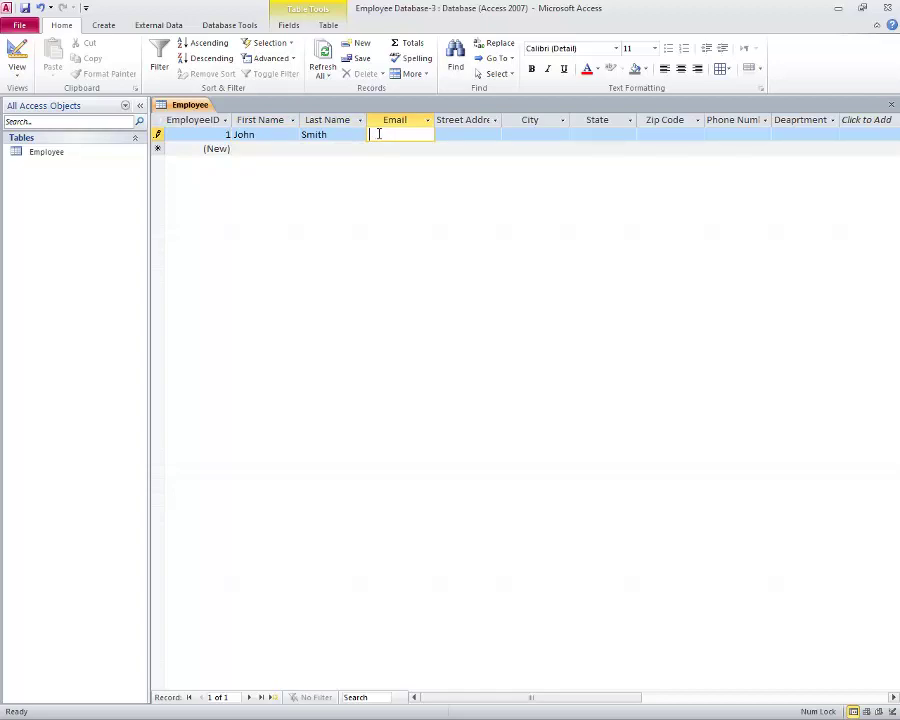
# Step: Fill in the employee's street address, city, state and five-digit zip code
pyautogui.click(472, 134)
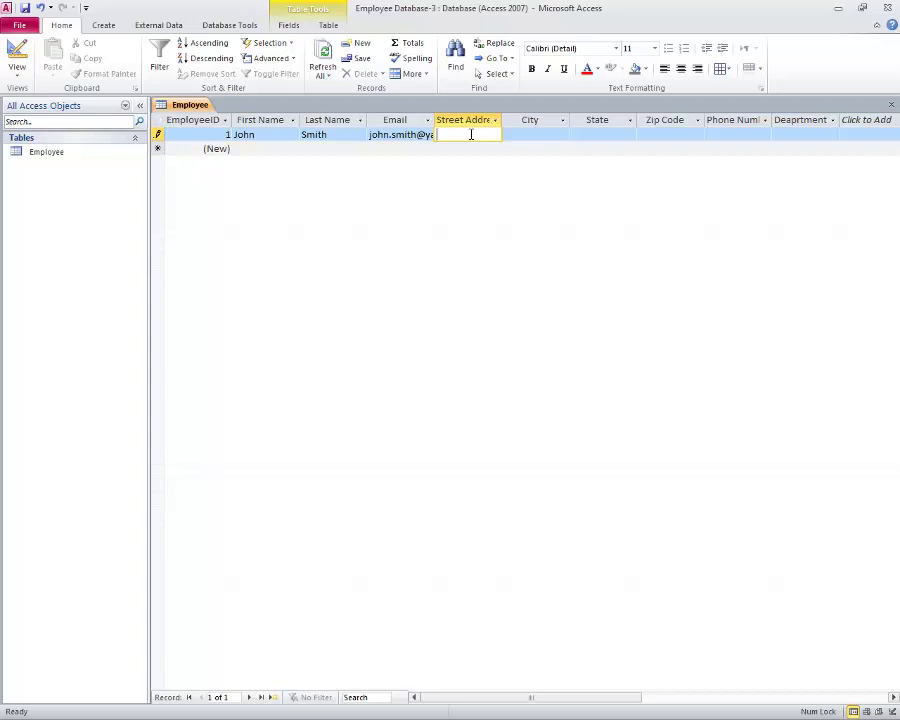
pyautogui.click(538, 134)
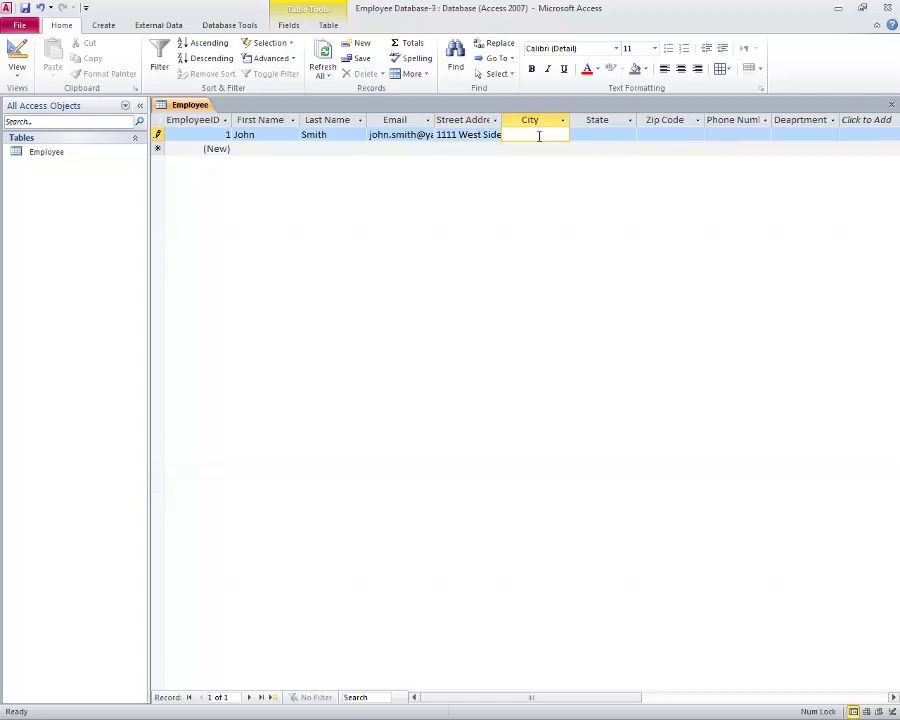
pyautogui.write('Daytona Beach')
pyautogui.click(607, 133)
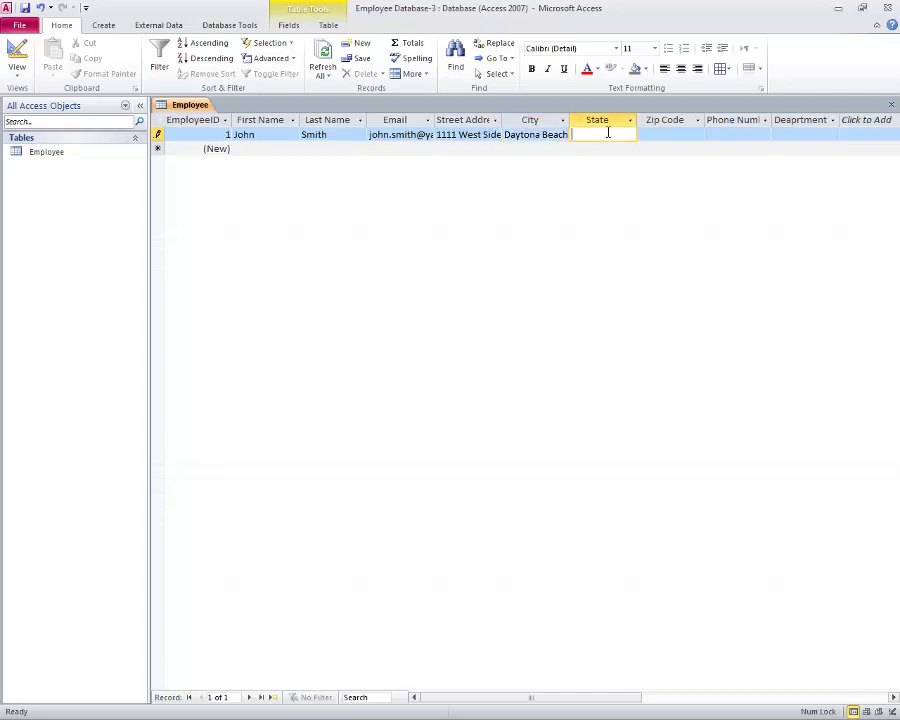
pyautogui.write('FL')
pyautogui.click(672, 133)
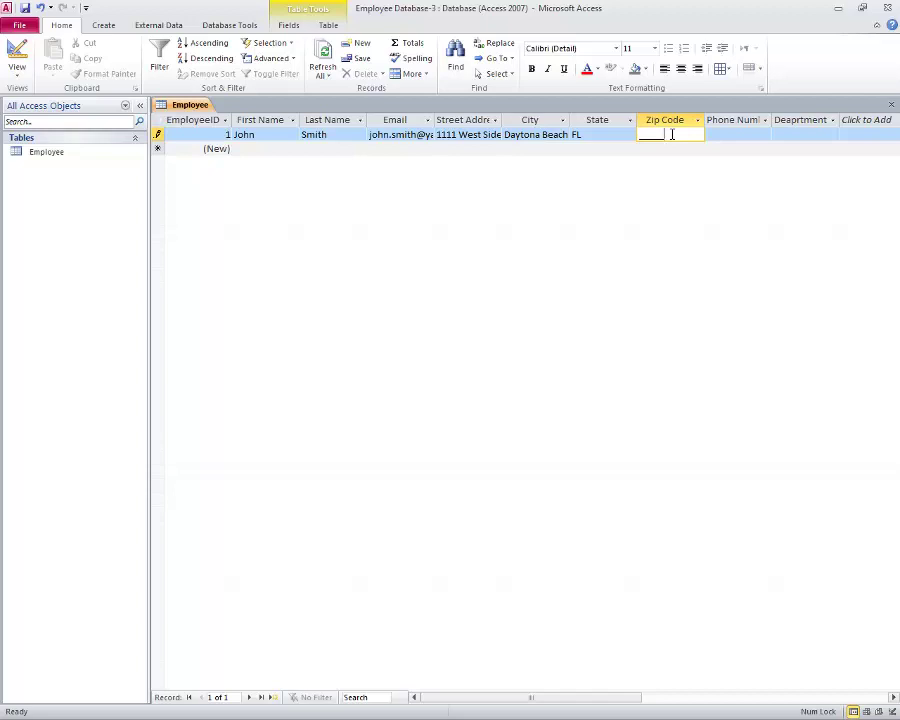
pyautogui.click(655, 138)
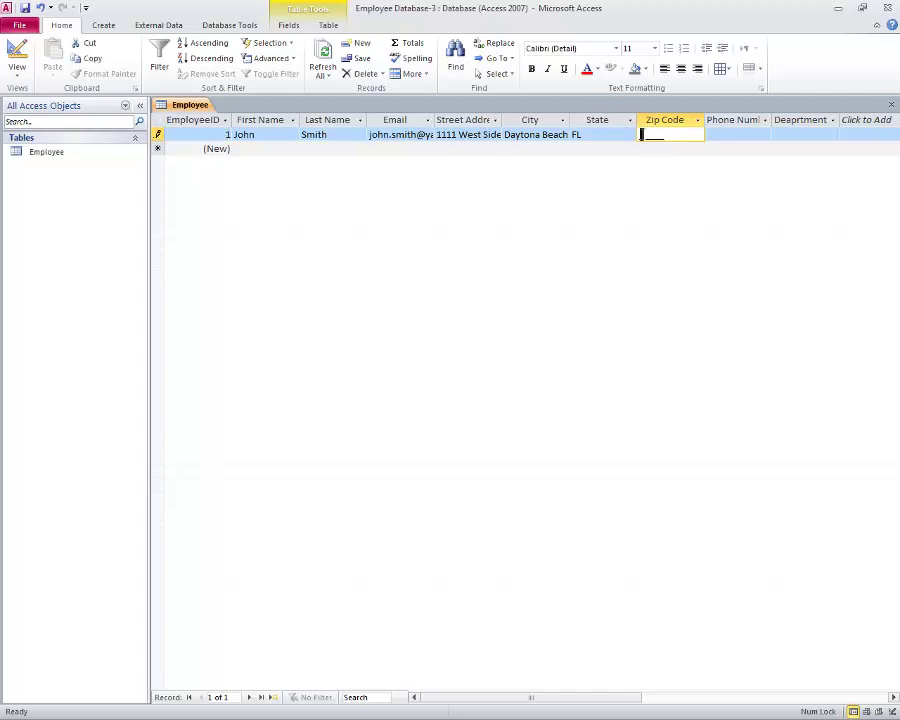
pyautogui.write('88888')
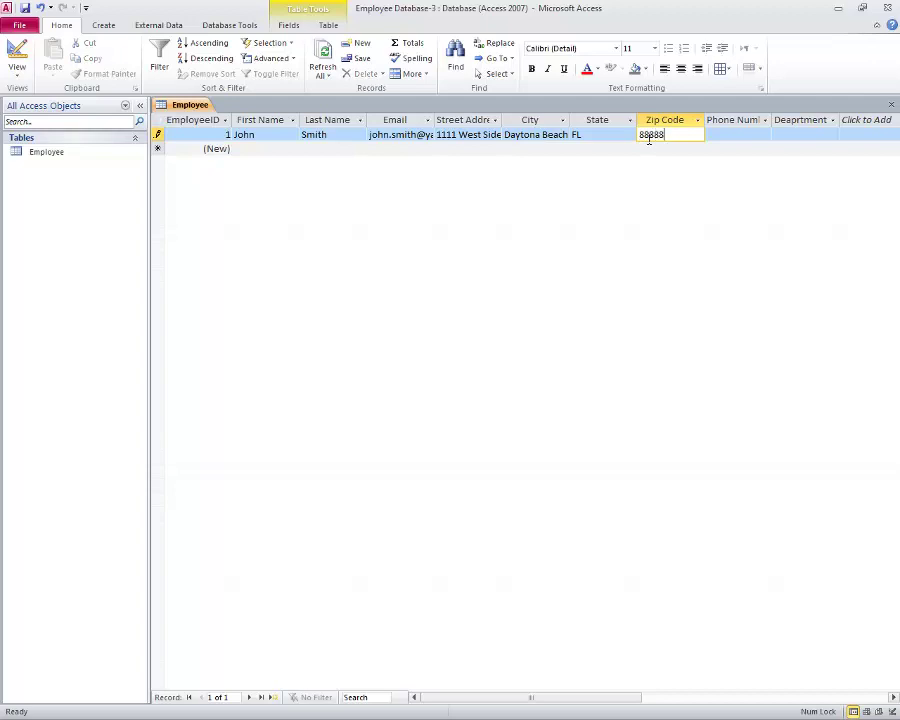